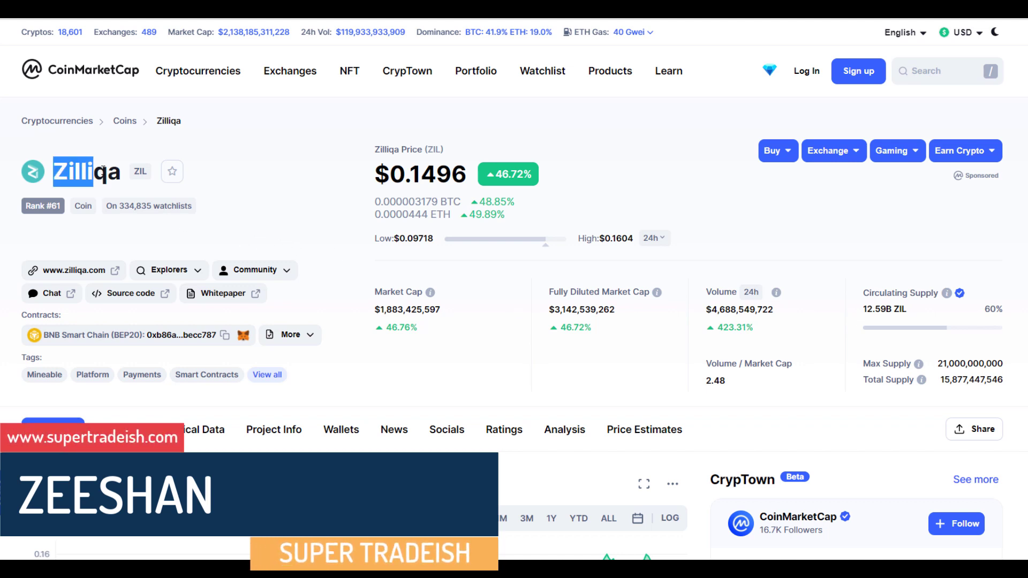
Select the ZIL ticker on CoinMarketCap's Zilliqa price page.
{"action": "left_click_drag", "start_coordinate": [134, 173], "coordinate": [146, 172]}
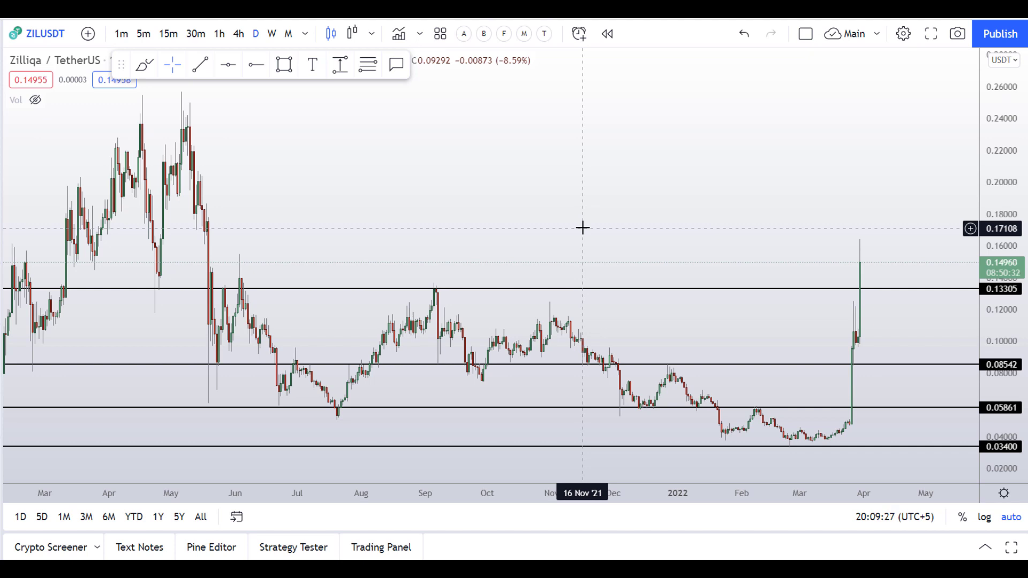
Switch the ZIL/USDT chart to weekly candles.
{"action": "scroll", "coordinate": [348, 150], "scroll_direction": "up", "scroll_amount": 2}
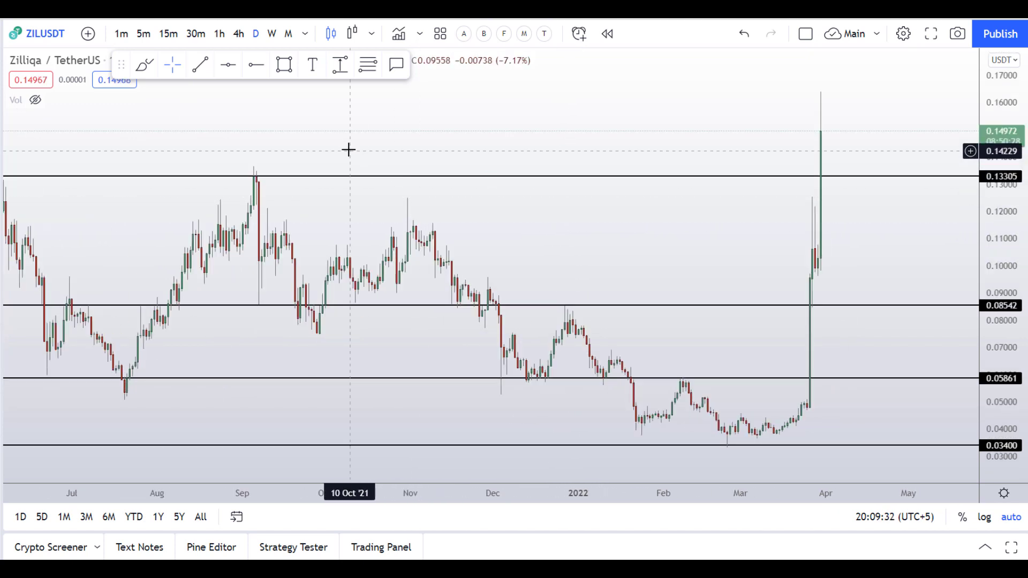
{"action": "left_click", "coordinate": [271, 34]}
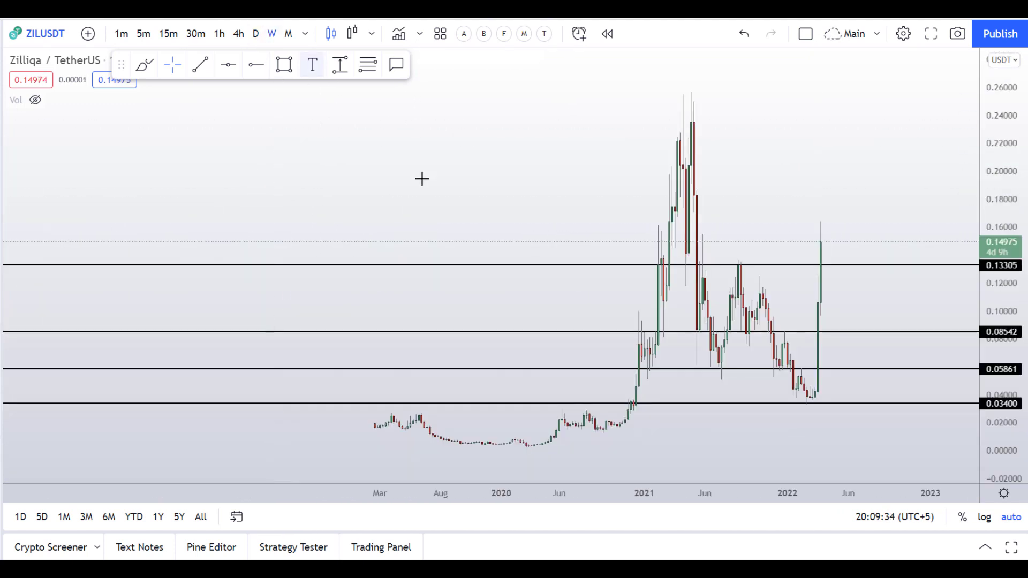
{"action": "scroll", "coordinate": [456, 211], "scroll_direction": "up", "scroll_amount": 2}
Circle the early-2021 and August-2021 highs at 0.133 in red, then undo the last stroke.
{"action": "left_click", "coordinate": [145, 64]}
{"action": "mouse_move", "coordinate": [555, 259]}
{"action": "left_mouse_down"}
{"action": "mouse_move", "coordinate": [537, 257]}
{"action": "mouse_move", "coordinate": [556, 276]}
{"action": "mouse_move", "coordinate": [569, 257]}
{"action": "mouse_move", "coordinate": [548, 252]}
{"action": "left_mouse_up"}
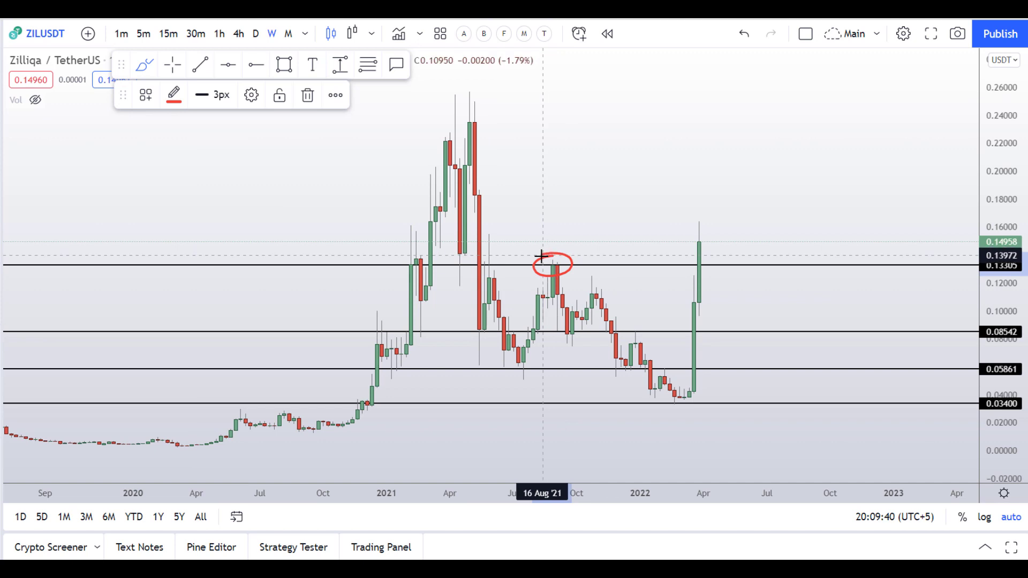
{"action": "left_click_drag", "start_coordinate": [413, 251], "coordinate": [415, 260]}
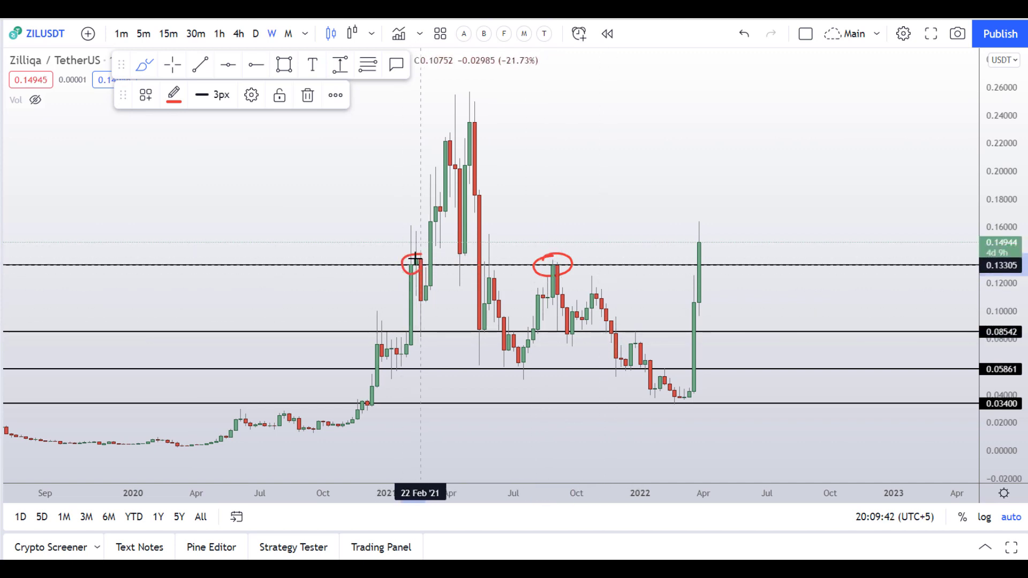
{"action": "mouse_move", "coordinate": [674, 267]}
{"action": "left_mouse_down"}
{"action": "mouse_move", "coordinate": [730, 266]}
{"action": "mouse_move", "coordinate": [697, 215]}
{"action": "mouse_move", "coordinate": [718, 269]}
{"action": "left_mouse_up"}
{"action": "key", "text": "ctrl+z"}
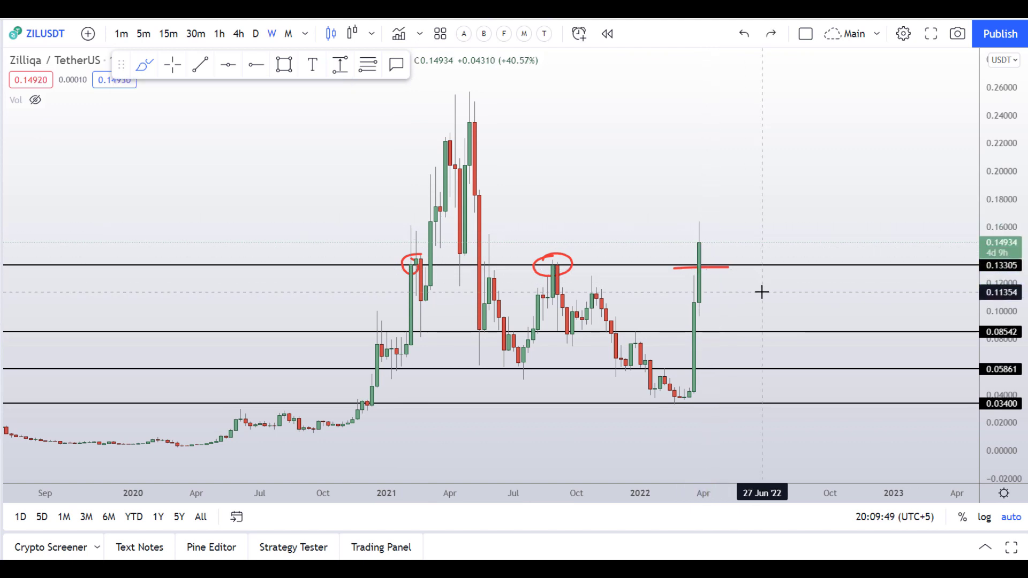
Show the volume bars and sketch trial red strokes along the 0.133 level.
{"action": "left_click", "coordinate": [36, 100]}
{"action": "scroll", "coordinate": [682, 386], "scroll_direction": "down", "scroll_amount": 2}
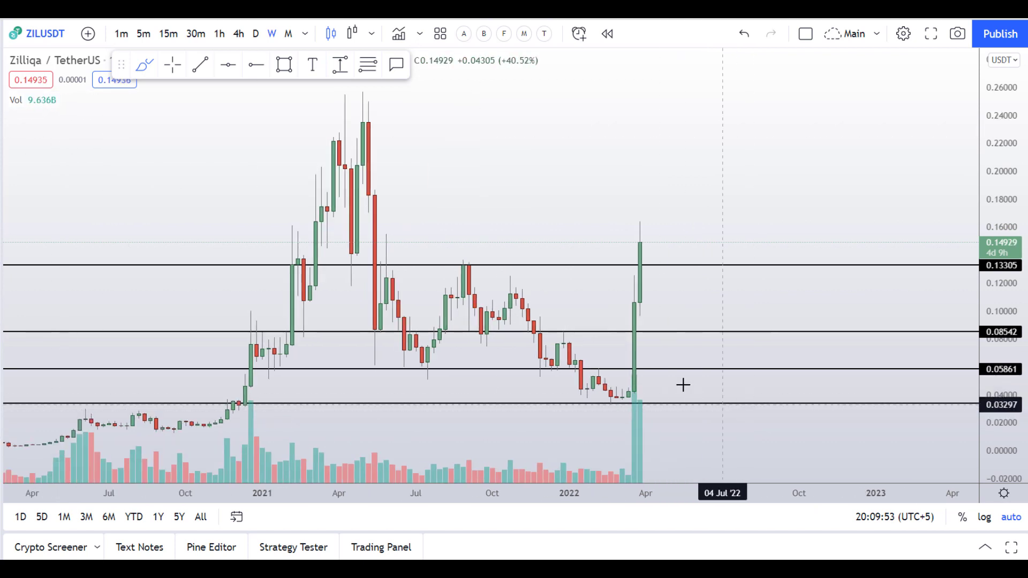
{"action": "scroll", "coordinate": [709, 337], "scroll_direction": "up", "scroll_amount": 2}
{"action": "mouse_move", "coordinate": [700, 379]}
{"action": "left_mouse_down"}
{"action": "mouse_move", "coordinate": [677, 419]}
{"action": "mouse_move", "coordinate": [688, 479]}
{"action": "mouse_move", "coordinate": [733, 454]}
{"action": "mouse_move", "coordinate": [725, 401]}
{"action": "mouse_move", "coordinate": [710, 378]}
{"action": "mouse_move", "coordinate": [690, 383]}
{"action": "left_mouse_up"}
{"action": "mouse_move", "coordinate": [541, 262]}
{"action": "left_mouse_down"}
{"action": "mouse_move", "coordinate": [714, 265]}
{"action": "mouse_move", "coordinate": [725, 252]}
{"action": "mouse_move", "coordinate": [541, 259]}
{"action": "mouse_move", "coordinate": [624, 267]}
{"action": "left_mouse_up"}
{"action": "mouse_move", "coordinate": [742, 267]}
{"action": "left_mouse_down"}
{"action": "mouse_move", "coordinate": [765, 268]}
{"action": "mouse_move", "coordinate": [546, 267]}
{"action": "mouse_move", "coordinate": [706, 266]}
{"action": "left_mouse_up"}
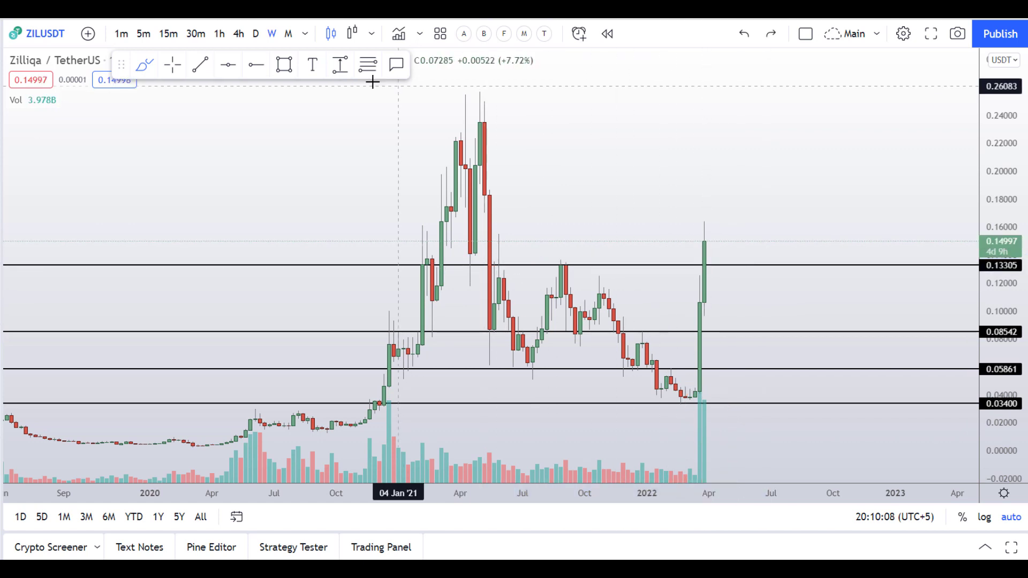
Put the chart back on daily candles with the volume bars hidden.
{"action": "left_click", "coordinate": [255, 33]}
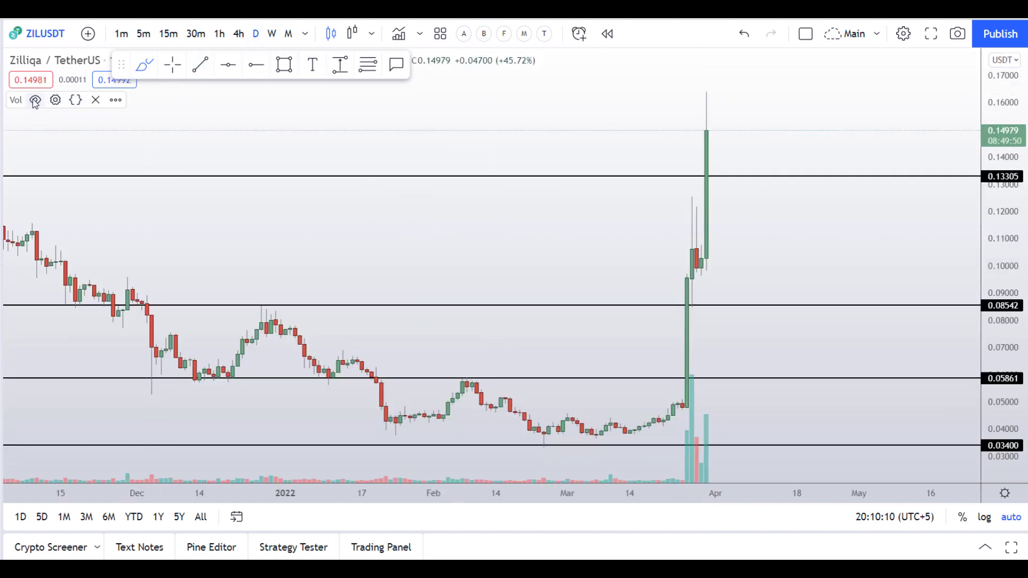
{"action": "left_click", "coordinate": [35, 101]}
{"action": "scroll", "coordinate": [737, 273], "scroll_direction": "down", "scroll_amount": 2}
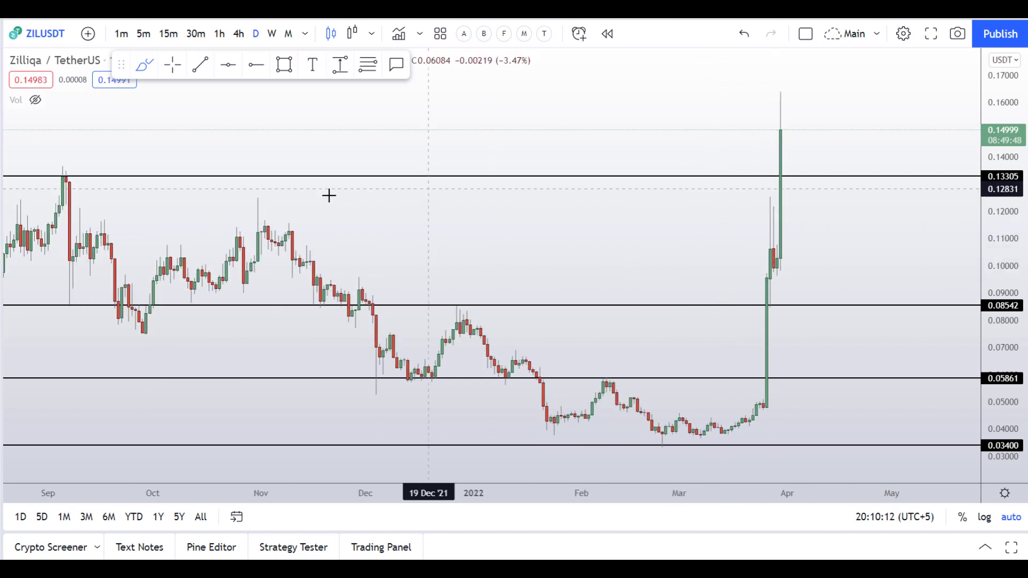
{"action": "scroll", "coordinate": [321, 199], "scroll_direction": "down", "scroll_amount": 3}
Draw a red line along the 0.133 level, undoing the stray stroke near the spike.
{"action": "left_click_drag", "start_coordinate": [349, 290], "coordinate": [731, 296]}
{"action": "mouse_move", "coordinate": [839, 301]}
{"action": "left_mouse_down"}
{"action": "mouse_move", "coordinate": [894, 305]}
{"action": "mouse_move", "coordinate": [868, 211]}
{"action": "left_mouse_up"}
{"action": "key", "text": "ctrl+z"}
{"action": "key", "text": "ctrl+z"}
Circle the latest spike candle above 0.13305 in red.
{"action": "scroll", "coordinate": [696, 238], "scroll_direction": "up", "scroll_amount": 2}
{"action": "scroll", "coordinate": [723, 242], "scroll_direction": "down", "scroll_amount": 2}
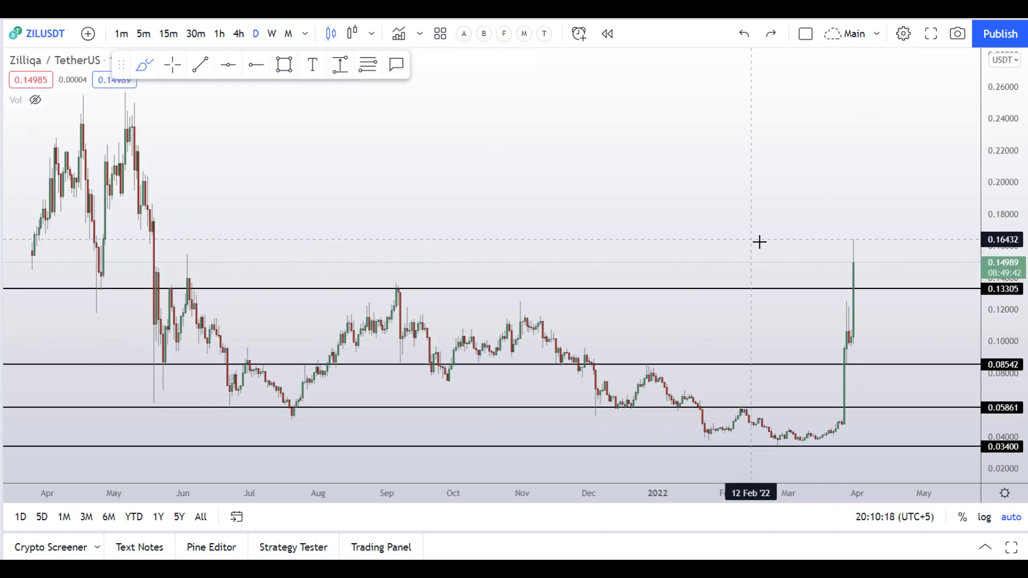
{"action": "left_click_drag", "start_coordinate": [854, 228], "coordinate": [831, 249]}
{"action": "mouse_move", "coordinate": [851, 297]}
{"action": "left_mouse_down"}
{"action": "mouse_move", "coordinate": [874, 241]}
{"action": "mouse_move", "coordinate": [854, 227]}
{"action": "left_mouse_up"}
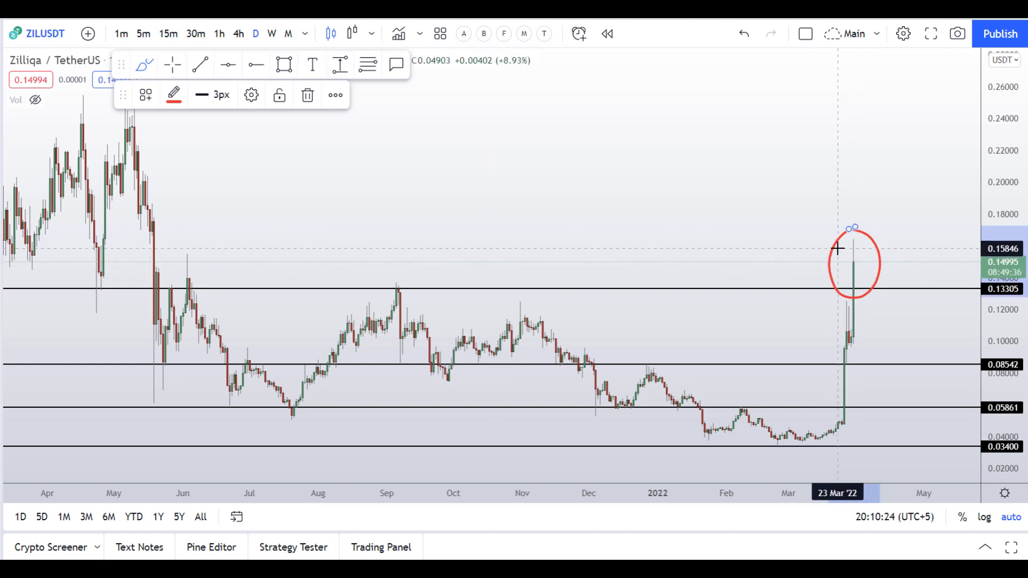
Replace the spike circle with a red pullback path and circles on the June, September and November peaks.
{"action": "key", "text": "ctrl+z"}
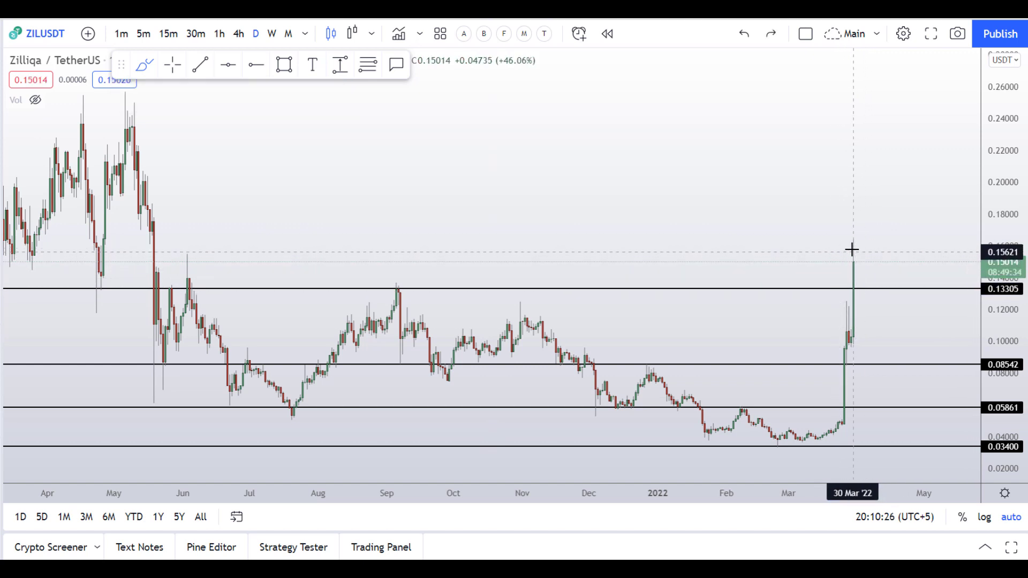
{"action": "left_click_drag", "start_coordinate": [854, 250], "coordinate": [866, 268]}
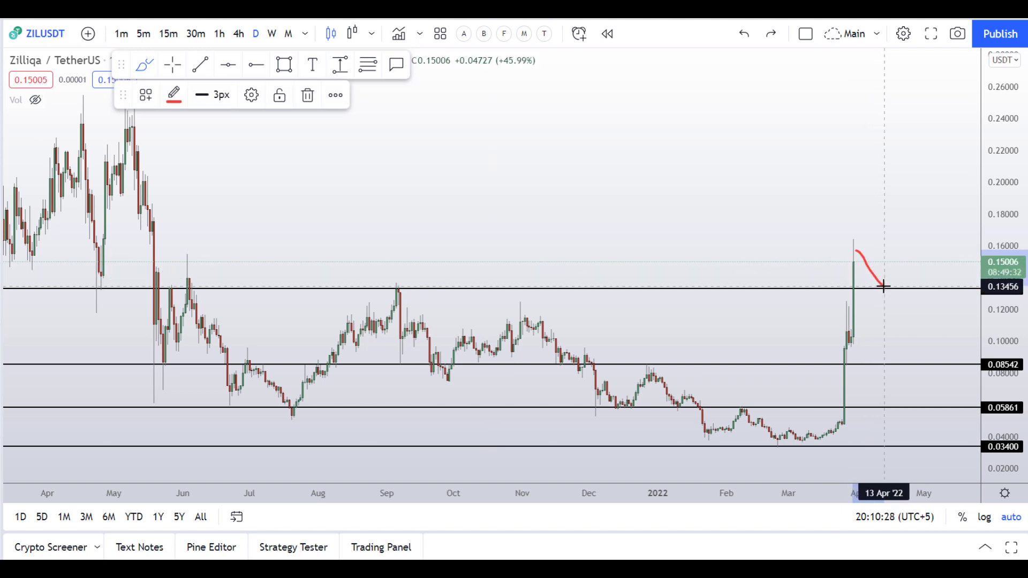
{"action": "left_click_drag", "start_coordinate": [896, 282], "coordinate": [895, 282]}
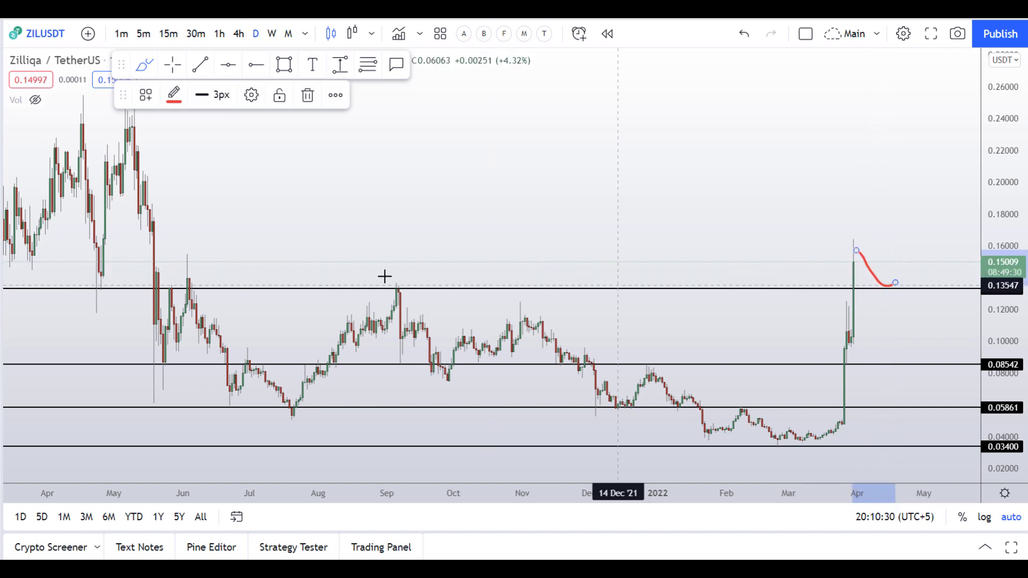
{"action": "mouse_move", "coordinate": [400, 276]}
{"action": "left_mouse_down"}
{"action": "mouse_move", "coordinate": [378, 281]}
{"action": "mouse_move", "coordinate": [402, 276]}
{"action": "left_mouse_up"}
{"action": "mouse_move", "coordinate": [200, 274]}
{"action": "left_mouse_down"}
{"action": "mouse_move", "coordinate": [208, 308]}
{"action": "mouse_move", "coordinate": [198, 276]}
{"action": "left_mouse_up"}
{"action": "mouse_move", "coordinate": [527, 284]}
{"action": "left_mouse_down"}
{"action": "mouse_move", "coordinate": [507, 298]}
{"action": "mouse_move", "coordinate": [526, 283]}
{"action": "left_mouse_up"}
{"action": "left_click_drag", "start_coordinate": [872, 298], "coordinate": [913, 288]}
Undo the red marks and switch to 4-hour candles zoomed on the late-March surge.
{"action": "key", "text": "ctrl+z"}
{"action": "key", "text": "ctrl+z"}
{"action": "key", "text": "ctrl+z"}
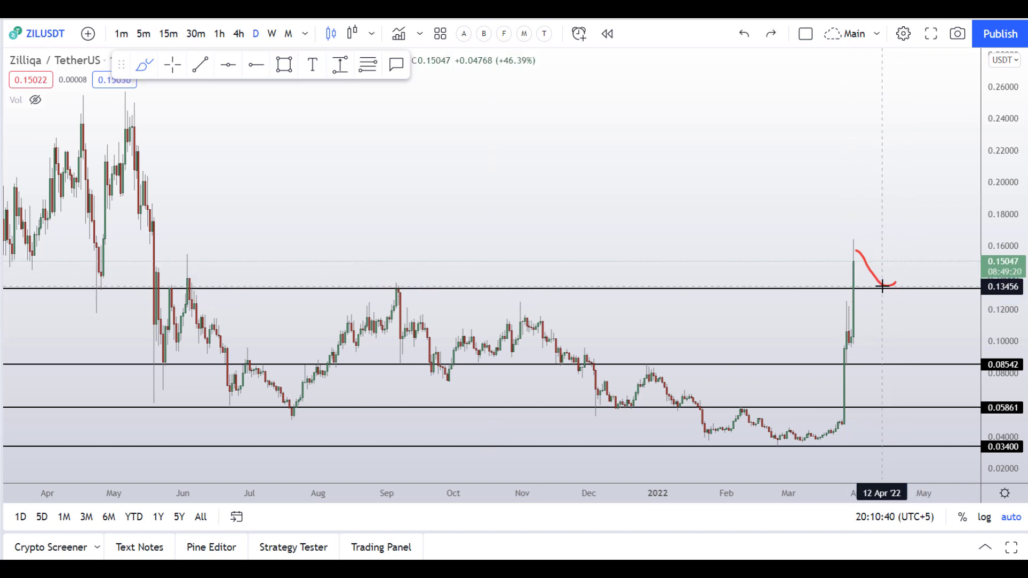
{"action": "key", "text": "ctrl+z"}
{"action": "left_click", "coordinate": [239, 33]}
{"action": "scroll", "coordinate": [617, 245], "scroll_direction": "up", "scroll_amount": 5}
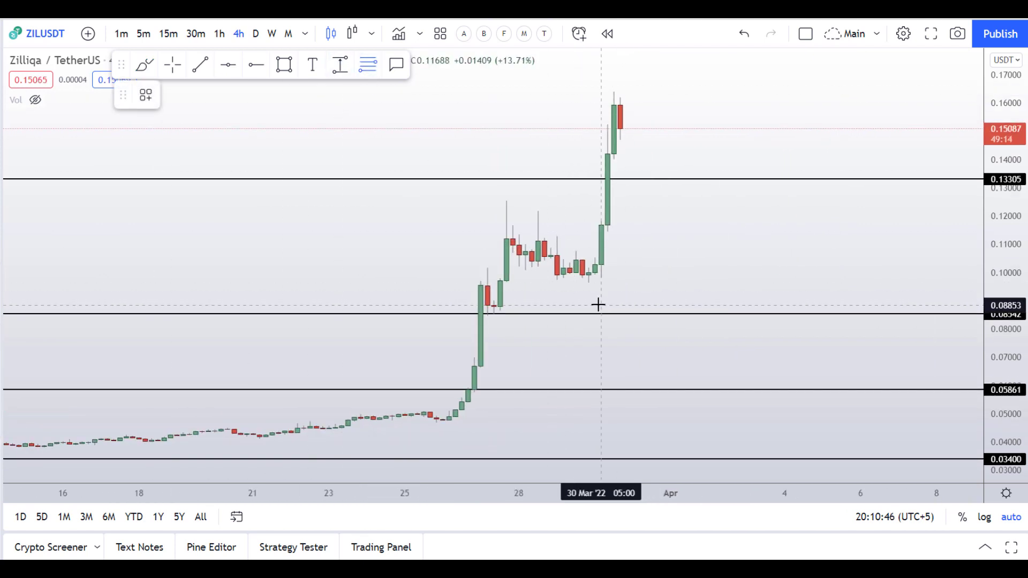
Draw a Fibonacci from the 25 Mar low to the 30 Mar high, and another over the 0.09817–0.16289 leg.
{"action": "left_click", "coordinate": [437, 420]}
{"action": "left_click", "coordinate": [615, 94]}
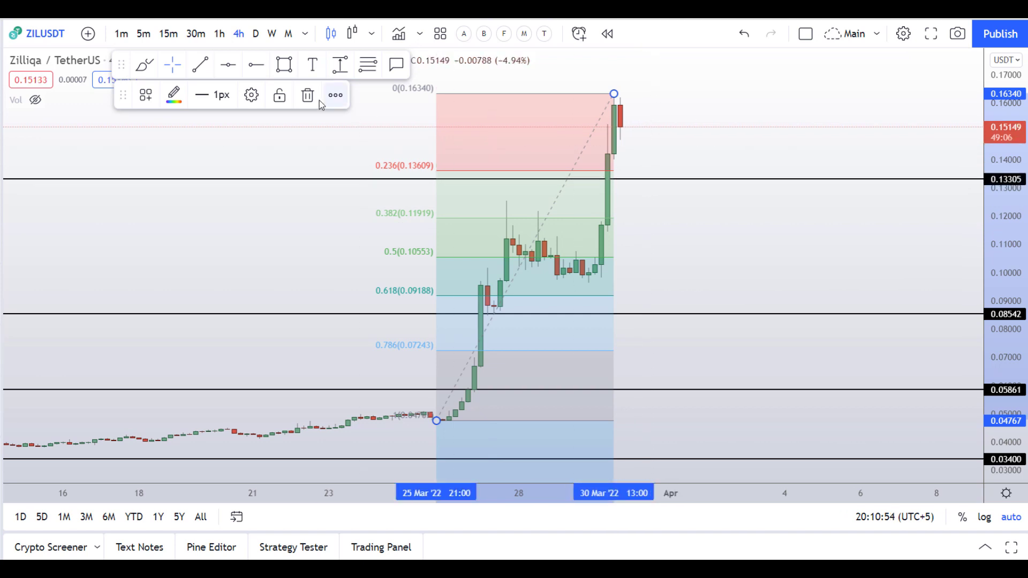
{"action": "left_click", "coordinate": [362, 65]}
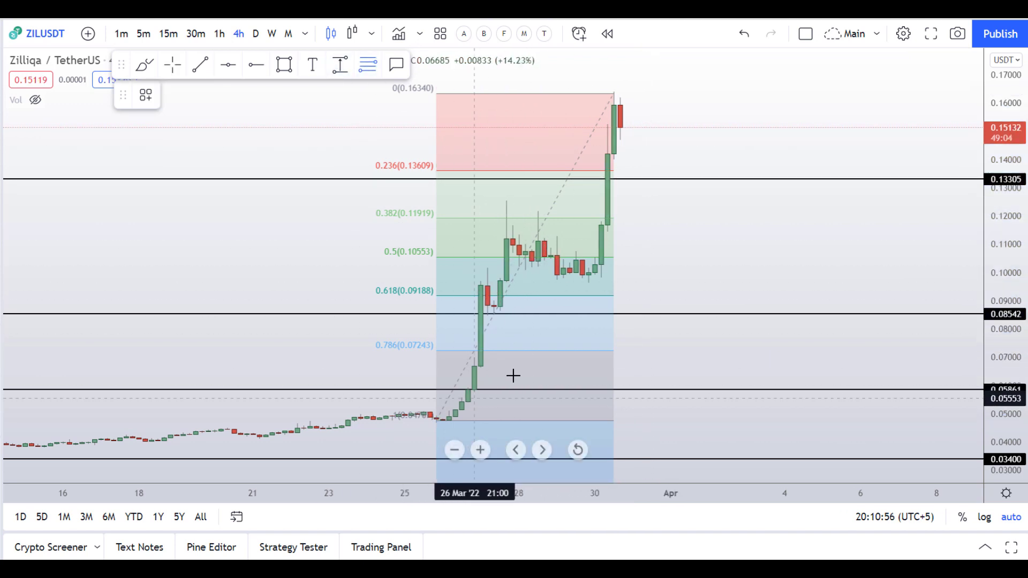
{"action": "left_click", "coordinate": [558, 278]}
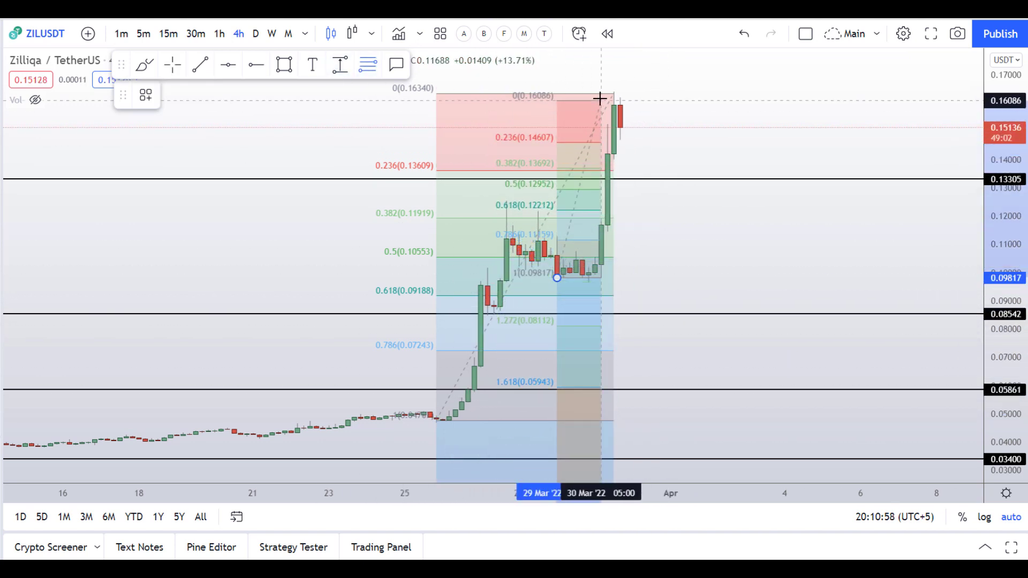
{"action": "left_click", "coordinate": [617, 94]}
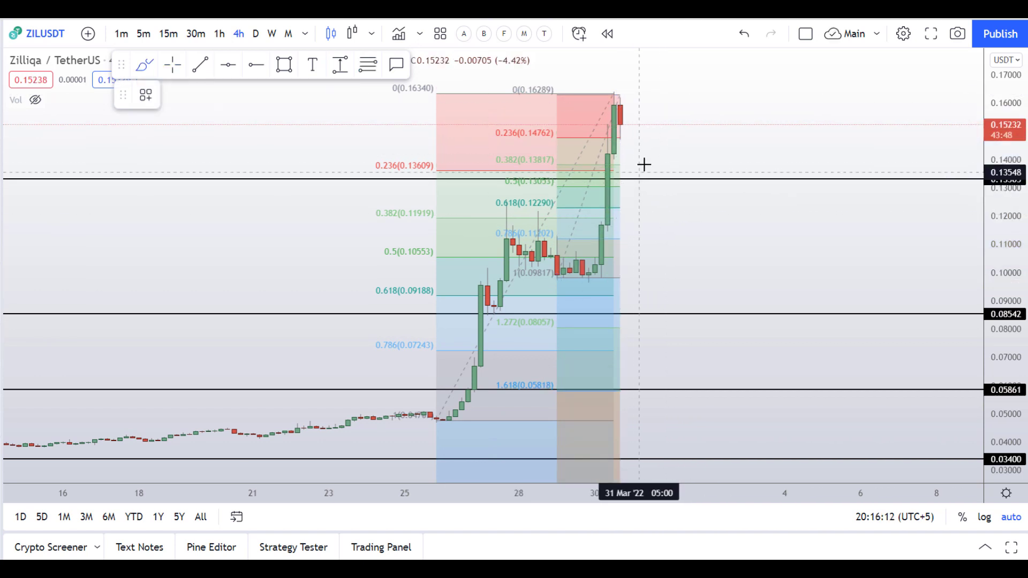
Draw a red path from the latest 4-hour candle down to 0.13305 and loop the retest zone.
{"action": "left_click_drag", "start_coordinate": [640, 164], "coordinate": [601, 174]}
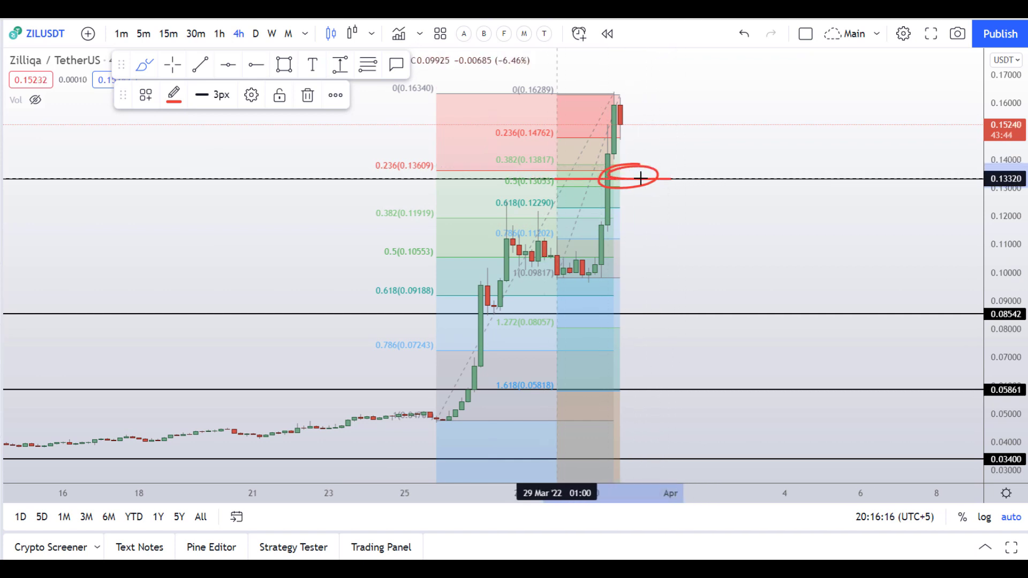
{"action": "left_click_drag", "start_coordinate": [641, 178], "coordinate": [699, 179]}
{"action": "key", "text": "ctrl+z"}
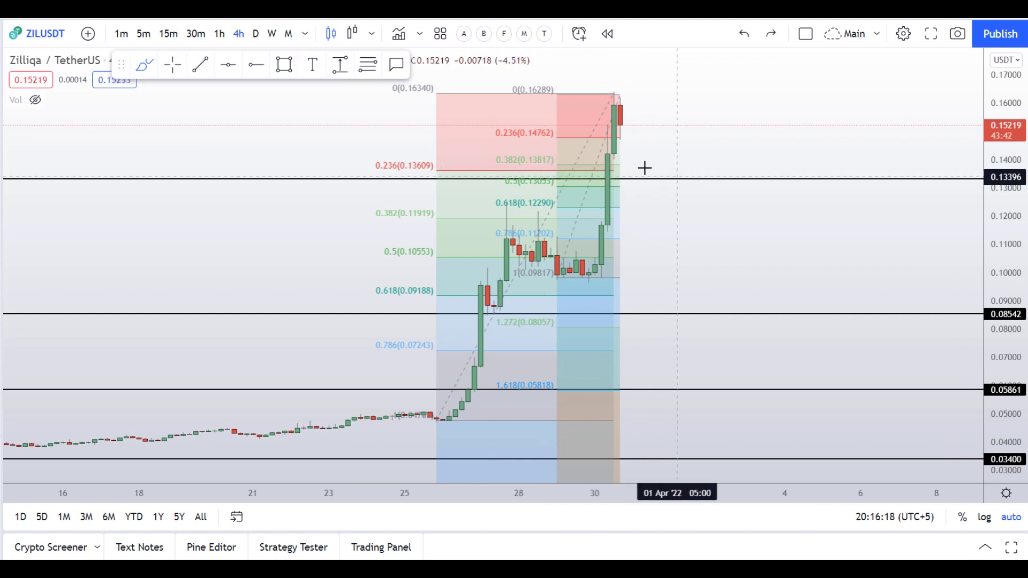
{"action": "left_click_drag", "start_coordinate": [628, 125], "coordinate": [664, 177]}
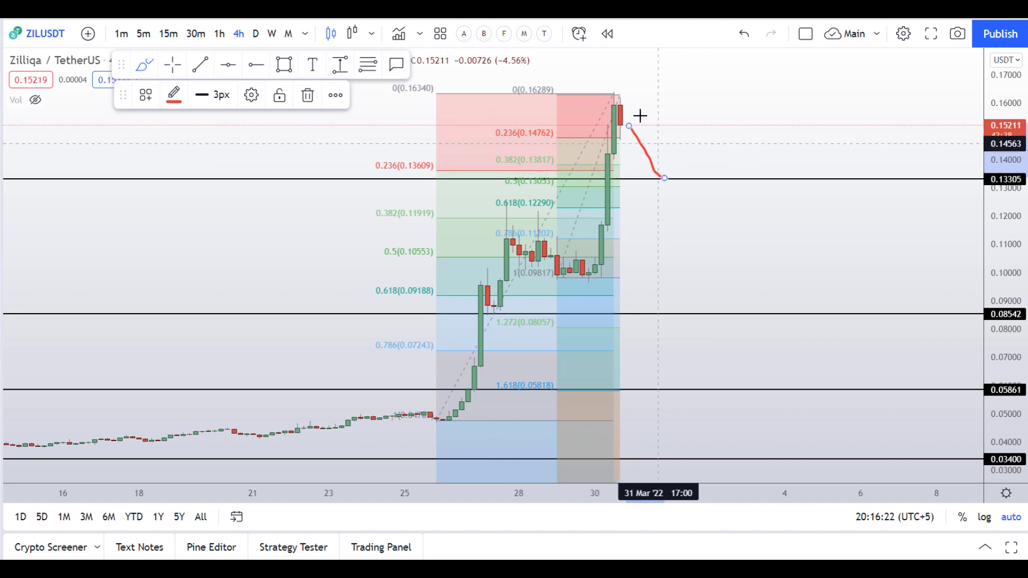
{"action": "mouse_move", "coordinate": [637, 182]}
{"action": "left_mouse_down"}
{"action": "mouse_move", "coordinate": [684, 190]}
{"action": "mouse_move", "coordinate": [659, 163]}
{"action": "mouse_move", "coordinate": [699, 177]}
{"action": "left_mouse_up"}
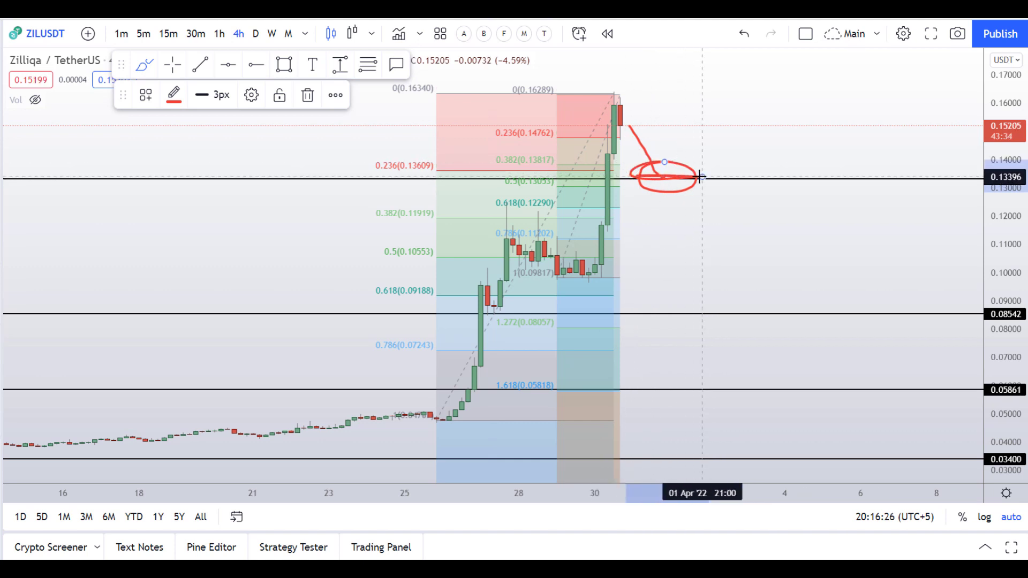
{"action": "left_click", "coordinate": [688, 195]}
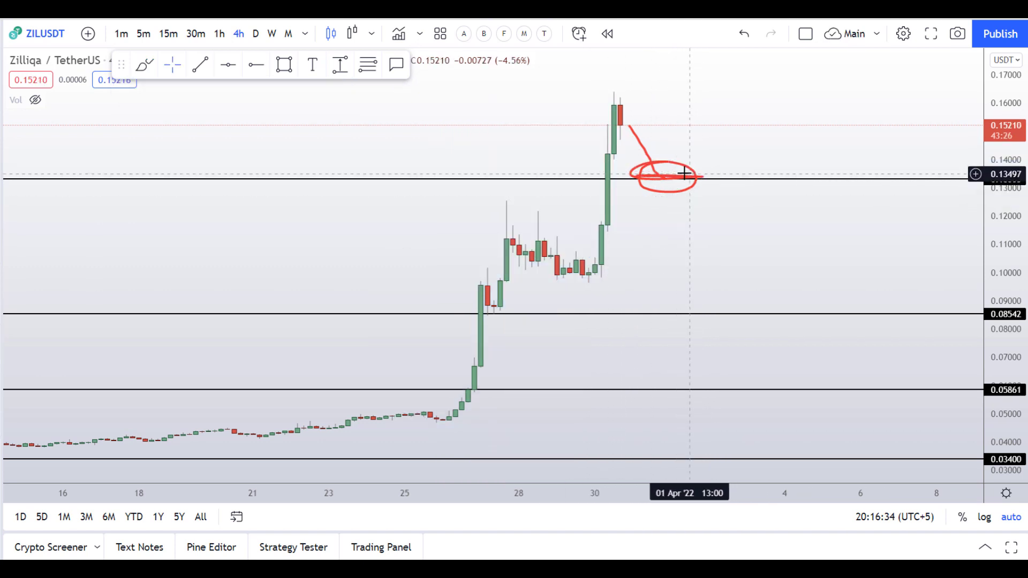
Draw a Fibonacci from the 0.16340 high to the 0.09690 low and compress the price scale.
{"action": "left_click", "coordinate": [367, 72]}
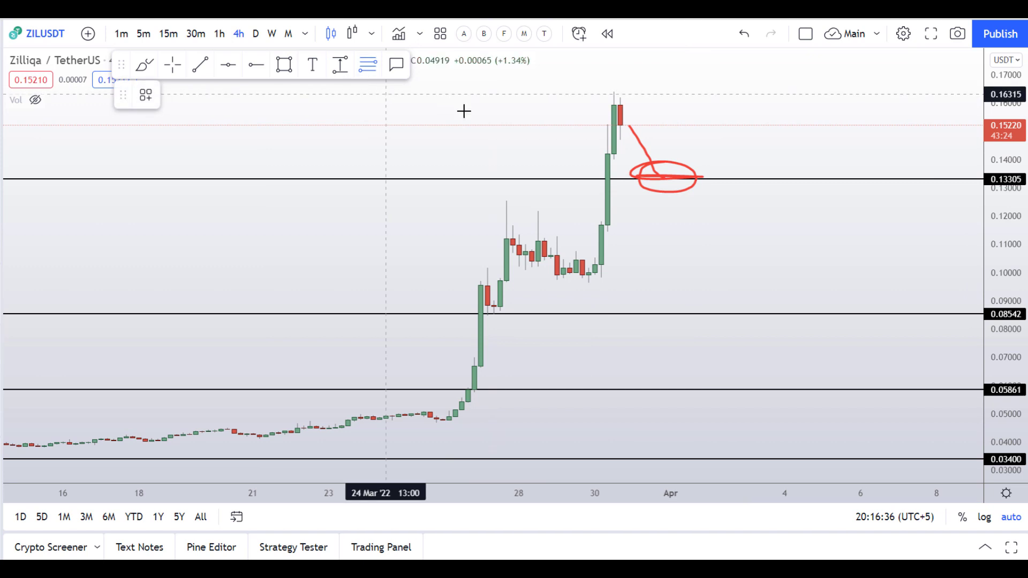
{"action": "left_click", "coordinate": [616, 93]}
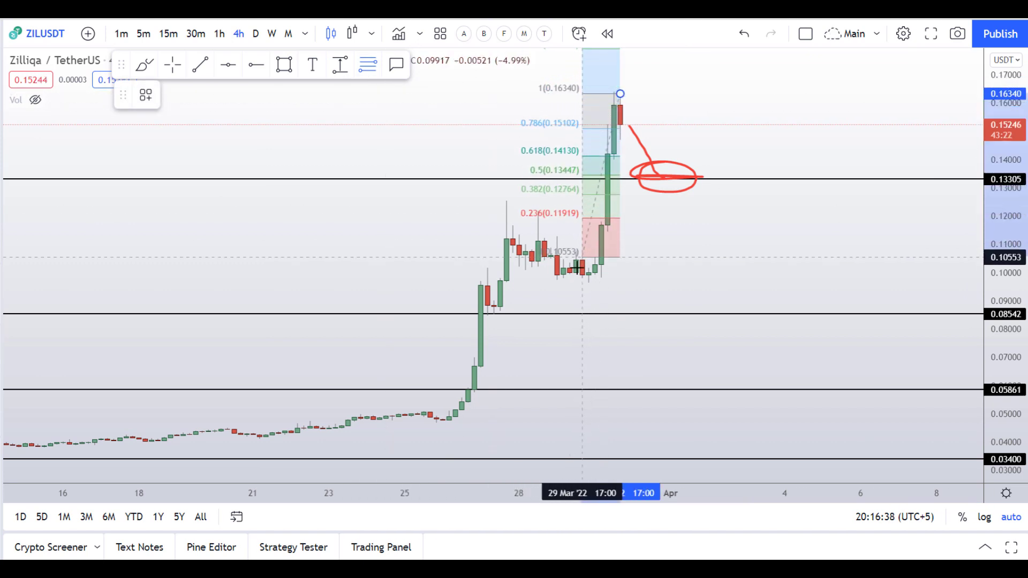
{"action": "left_click", "coordinate": [554, 281]}
{"action": "left_click_drag", "start_coordinate": [1008, 211], "coordinate": [1008, 257]}
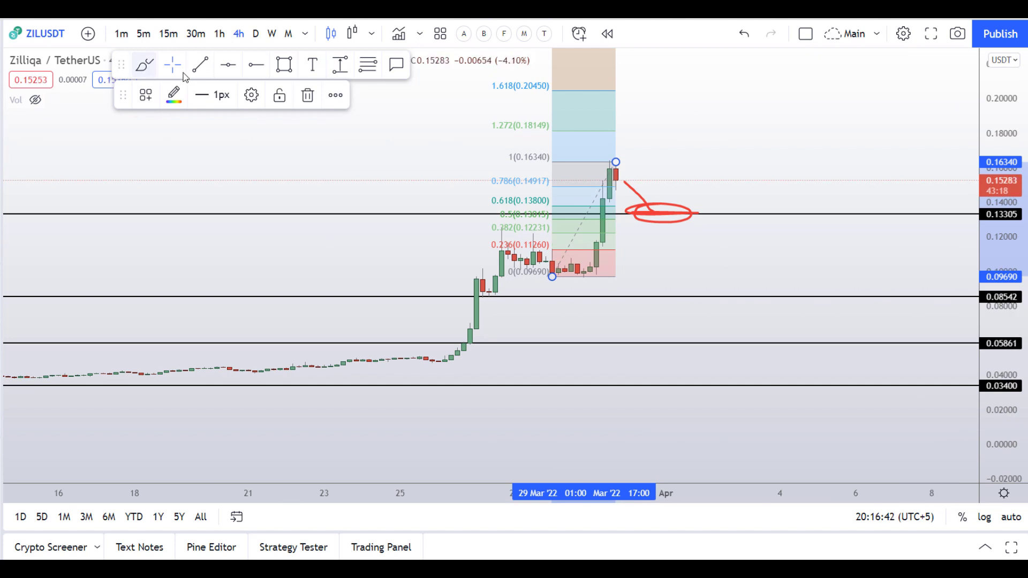
Sketch a red rise from the 0.133 retest and circle the 1.272 (0.18149) and 1.618 (0.20450) targets.
{"action": "left_click", "coordinate": [152, 69]}
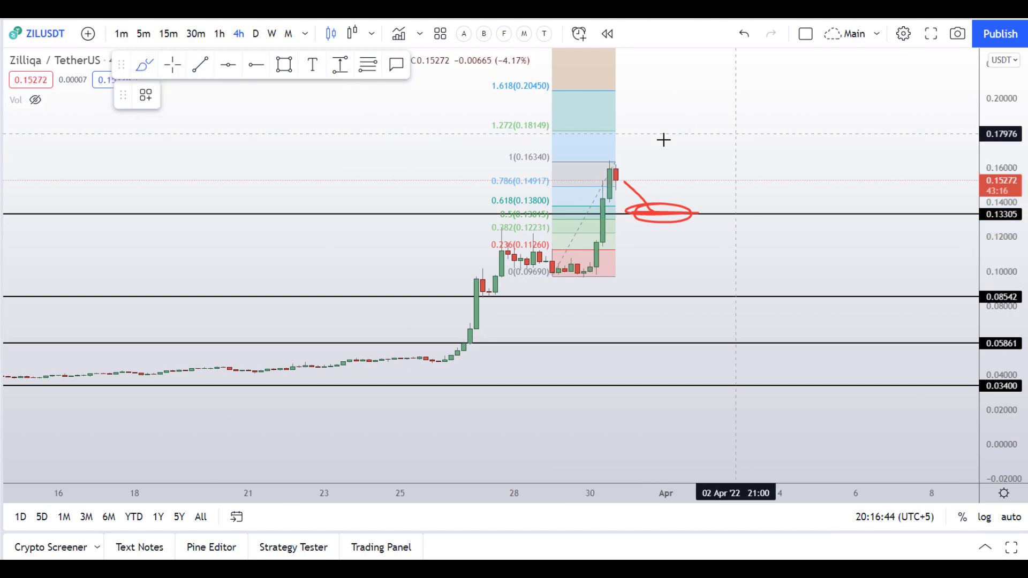
{"action": "mouse_move", "coordinate": [591, 163]}
{"action": "left_mouse_down"}
{"action": "mouse_move", "coordinate": [701, 163]}
{"action": "mouse_move", "coordinate": [592, 162]}
{"action": "left_mouse_up"}
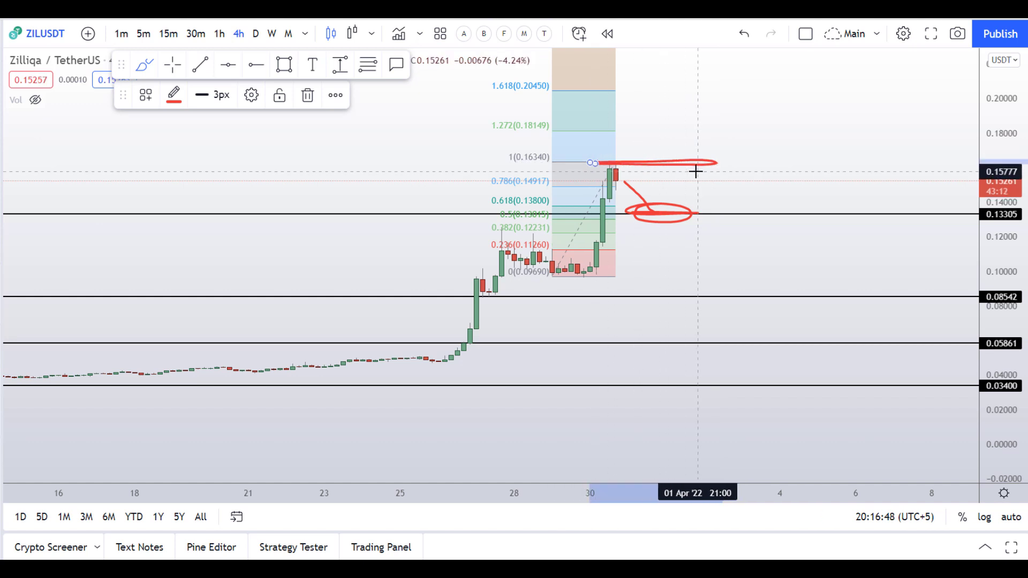
{"action": "left_click_drag", "start_coordinate": [649, 211], "coordinate": [692, 128]}
{"action": "mouse_move", "coordinate": [551, 118]}
{"action": "left_mouse_down"}
{"action": "mouse_move", "coordinate": [468, 119]}
{"action": "mouse_move", "coordinate": [571, 141]}
{"action": "mouse_move", "coordinate": [583, 131]}
{"action": "mouse_move", "coordinate": [567, 117]}
{"action": "left_mouse_up"}
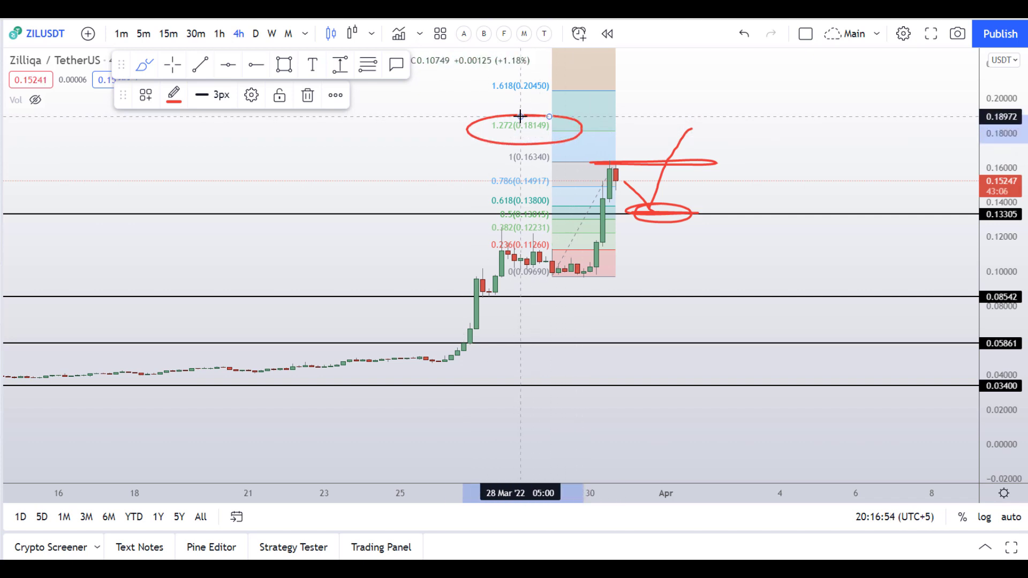
{"action": "mouse_move", "coordinate": [501, 76]}
{"action": "left_mouse_down"}
{"action": "mouse_move", "coordinate": [485, 79]}
{"action": "mouse_move", "coordinate": [489, 97]}
{"action": "mouse_move", "coordinate": [629, 90]}
{"action": "mouse_move", "coordinate": [530, 74]}
{"action": "mouse_move", "coordinate": [498, 95]}
{"action": "mouse_move", "coordinate": [539, 94]}
{"action": "mouse_move", "coordinate": [540, 85]}
{"action": "mouse_move", "coordinate": [489, 78]}
{"action": "left_mouse_up"}
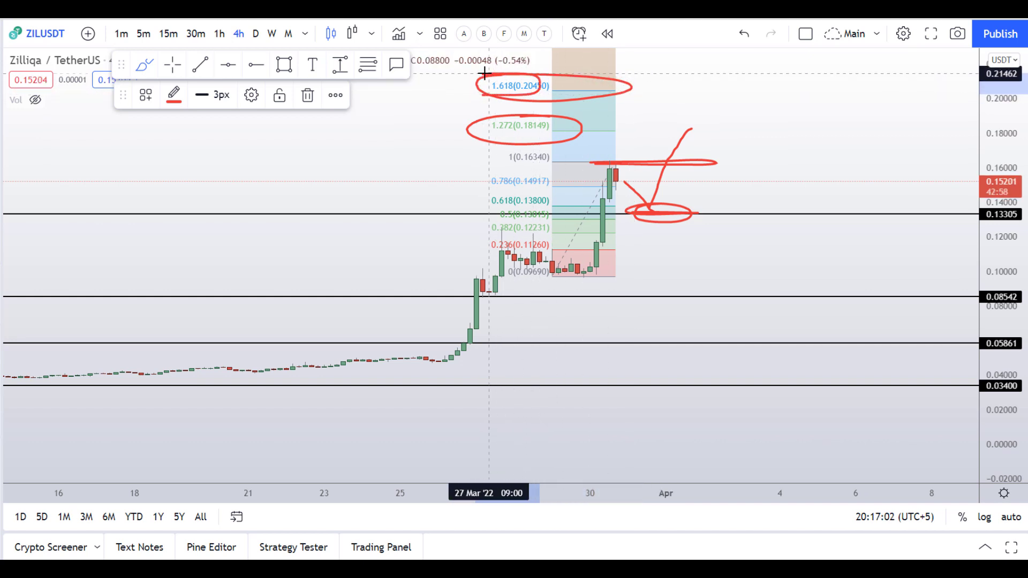
Draw three price ranges from 0.13495: 20.42% to the high, 34.44% to 1.272, 51.65% to 1.618.
{"action": "left_click", "coordinate": [648, 212]}
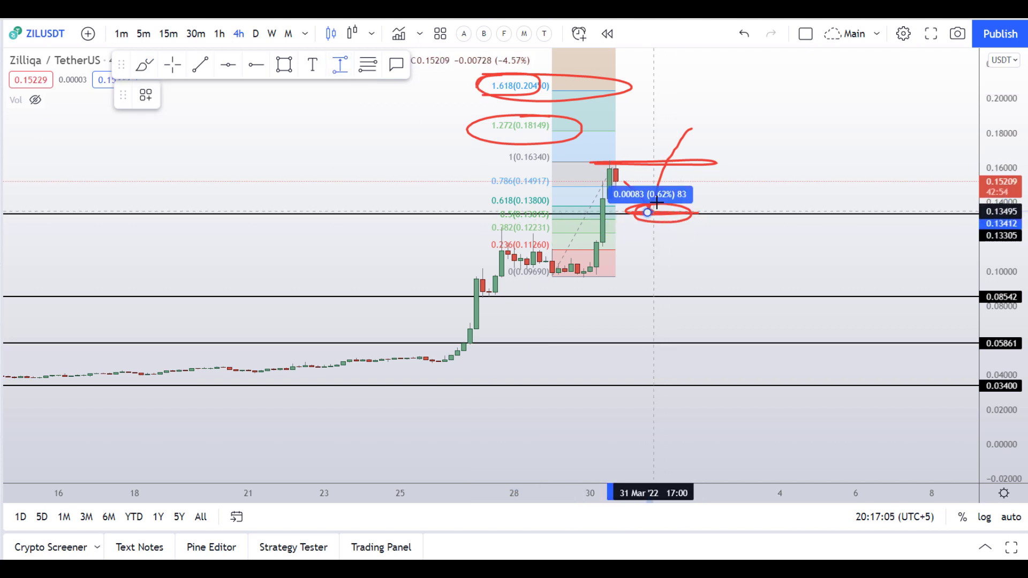
{"action": "left_click", "coordinate": [661, 163]}
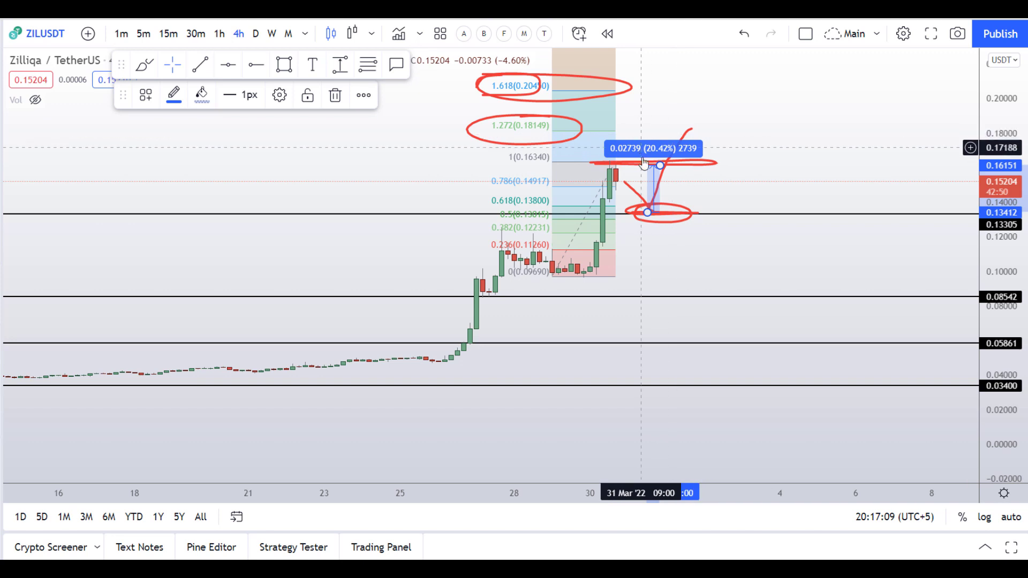
{"action": "left_click", "coordinate": [340, 64]}
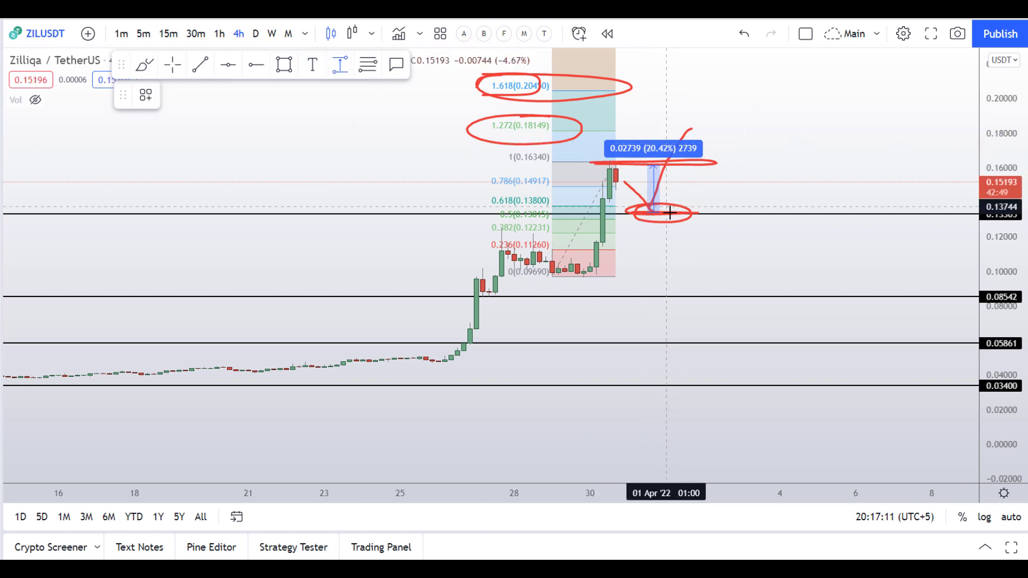
{"action": "left_click", "coordinate": [697, 212]}
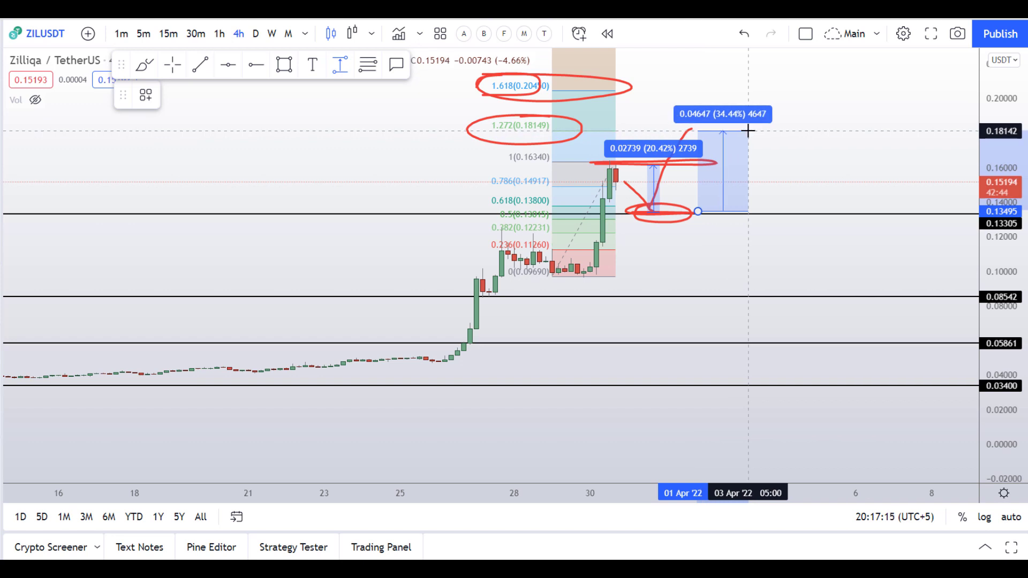
{"action": "left_click", "coordinate": [749, 130]}
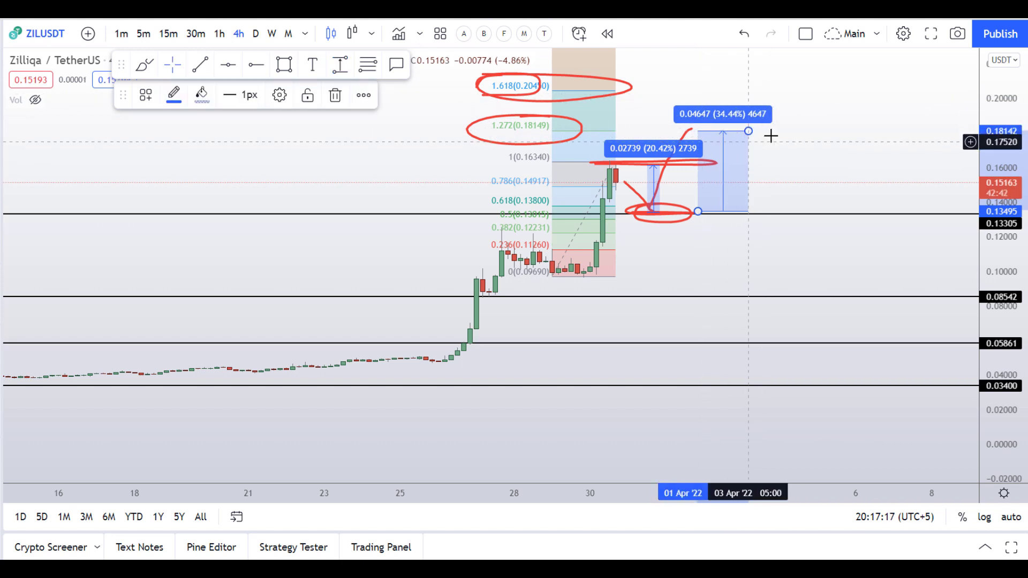
{"action": "left_click", "coordinate": [348, 68]}
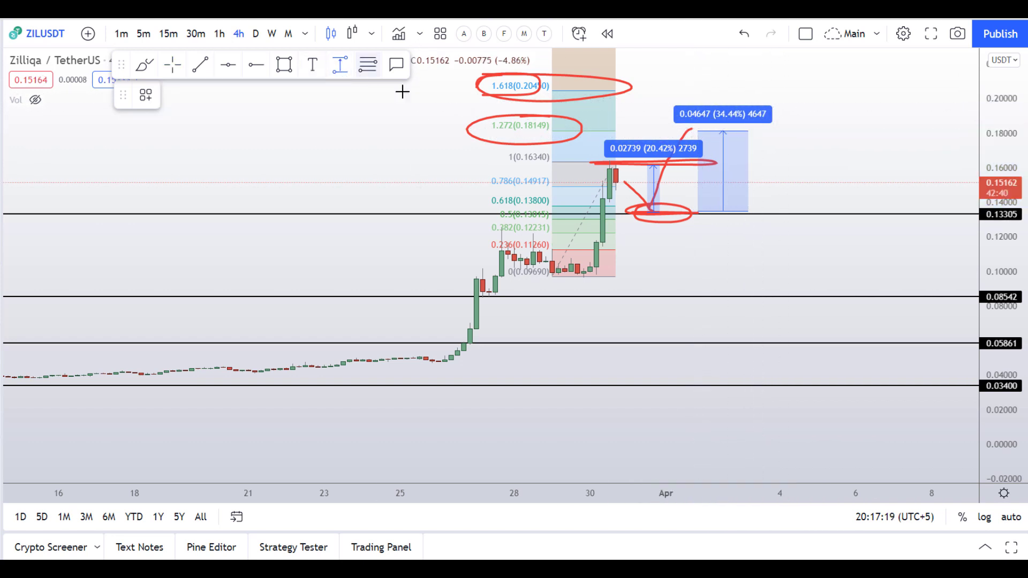
{"action": "left_click", "coordinate": [781, 211]}
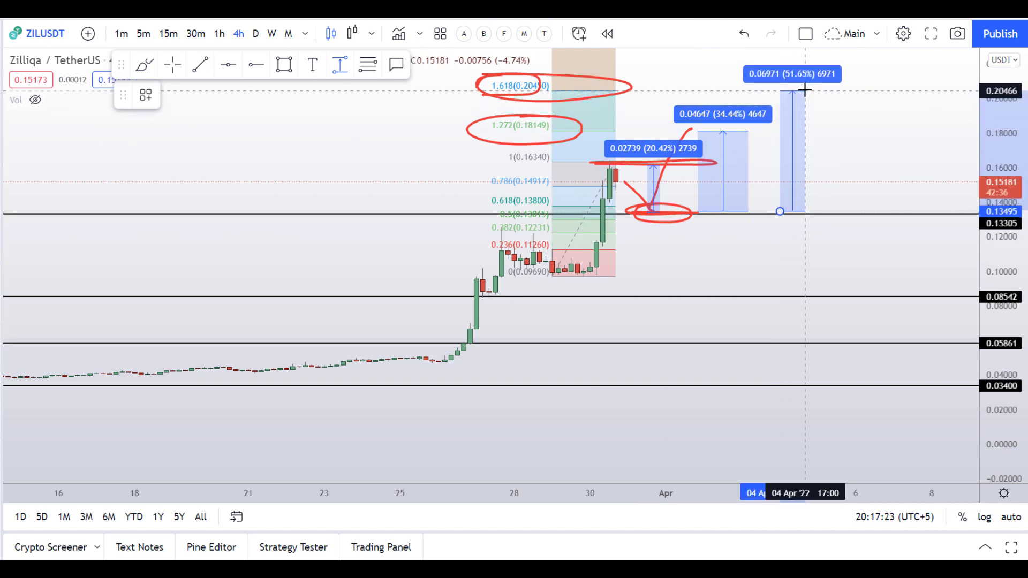
{"action": "left_click", "coordinate": [805, 91]}
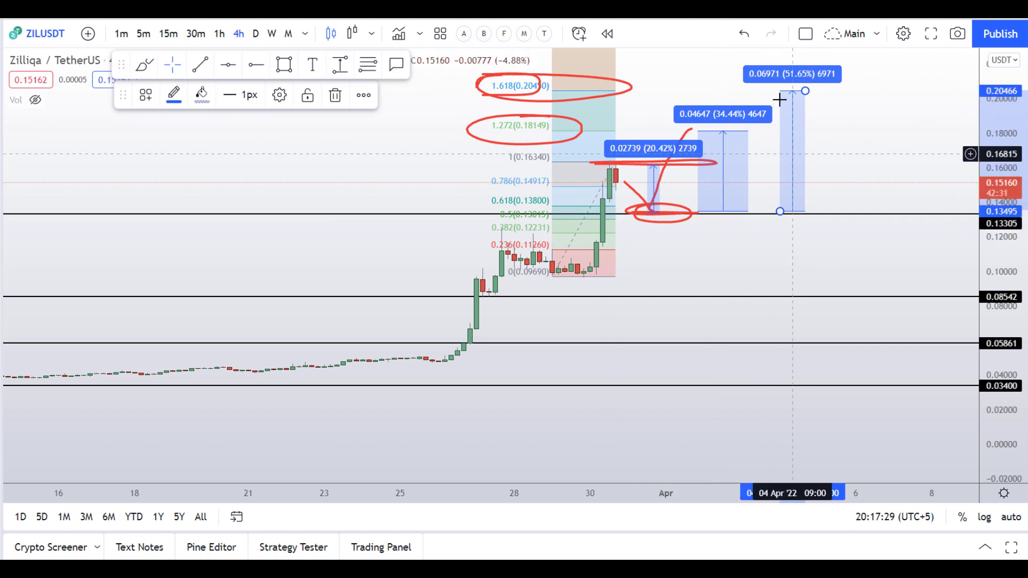
Add a horizontal support ray at 0.09761 and remove the Fibonacci drawing.
{"action": "left_click", "coordinate": [228, 64]}
{"action": "left_click", "coordinate": [702, 277]}
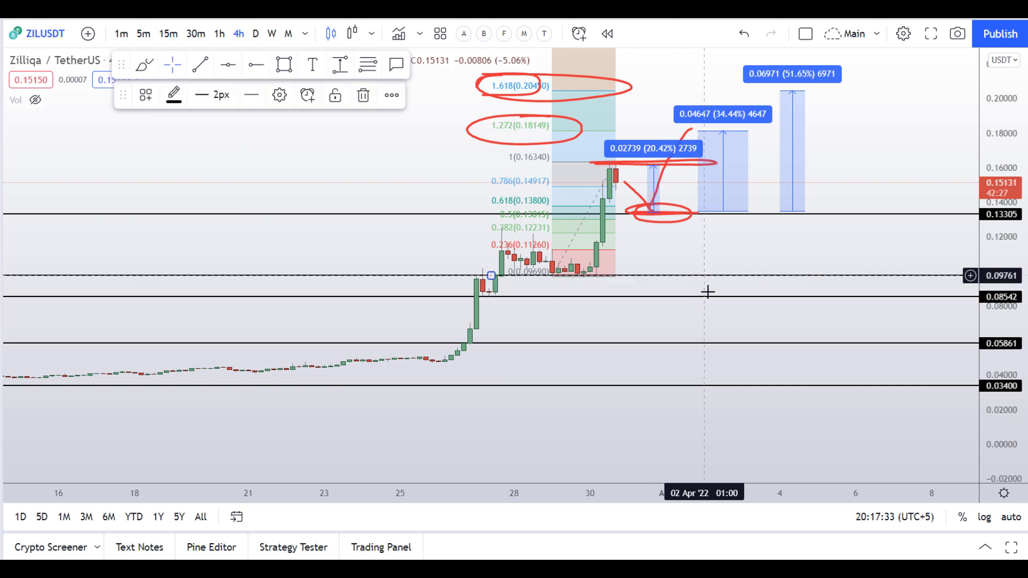
{"action": "left_click", "coordinate": [573, 245]}
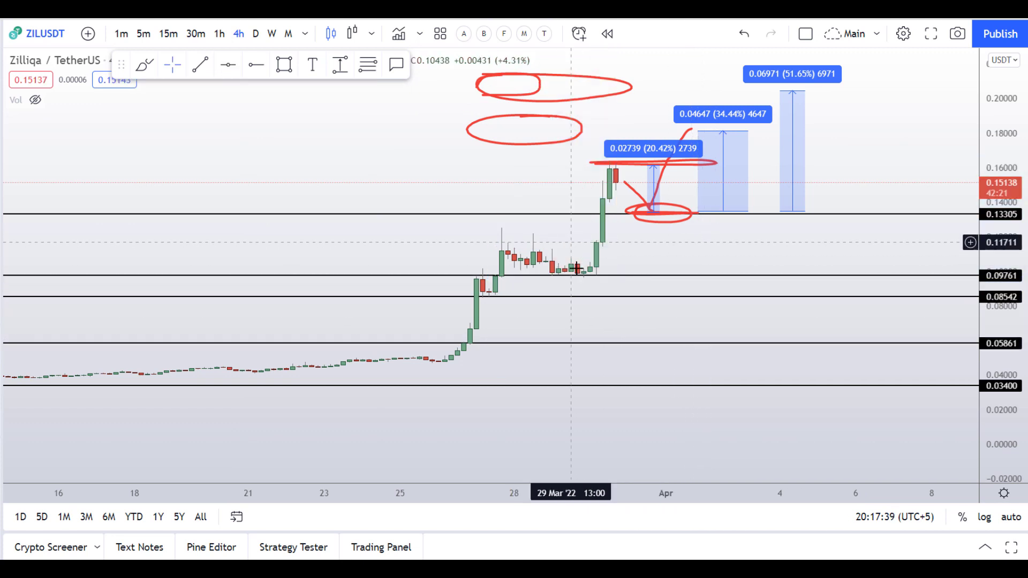
{"action": "left_click", "coordinate": [144, 64]}
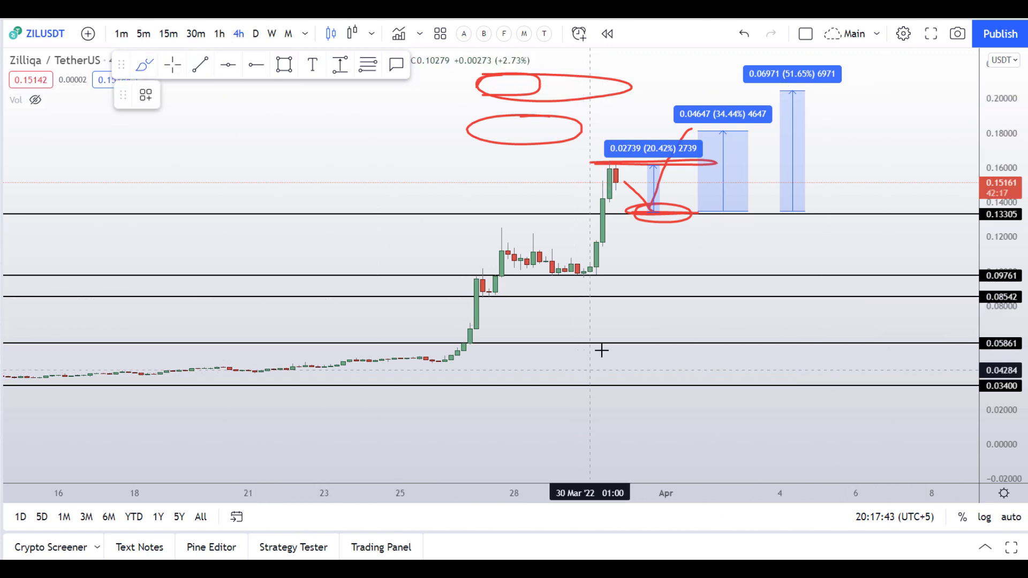
Sketch a red wavy path between 0.085 and 0.0976 up to a 0.133 line, then start a range at 0.0843.
{"action": "left_click", "coordinate": [494, 268]}
{"action": "left_click_drag", "start_coordinate": [477, 296], "coordinate": [723, 280]}
{"action": "mouse_move", "coordinate": [696, 129]}
{"action": "left_mouse_down"}
{"action": "mouse_move", "coordinate": [573, 165]}
{"action": "mouse_move", "coordinate": [844, 204]}
{"action": "mouse_move", "coordinate": [602, 191]}
{"action": "mouse_move", "coordinate": [616, 216]}
{"action": "mouse_move", "coordinate": [683, 215]}
{"action": "mouse_move", "coordinate": [699, 266]}
{"action": "mouse_move", "coordinate": [738, 294]}
{"action": "mouse_move", "coordinate": [794, 273]}
{"action": "mouse_move", "coordinate": [856, 278]}
{"action": "mouse_move", "coordinate": [879, 291]}
{"action": "mouse_move", "coordinate": [912, 211]}
{"action": "left_mouse_up"}
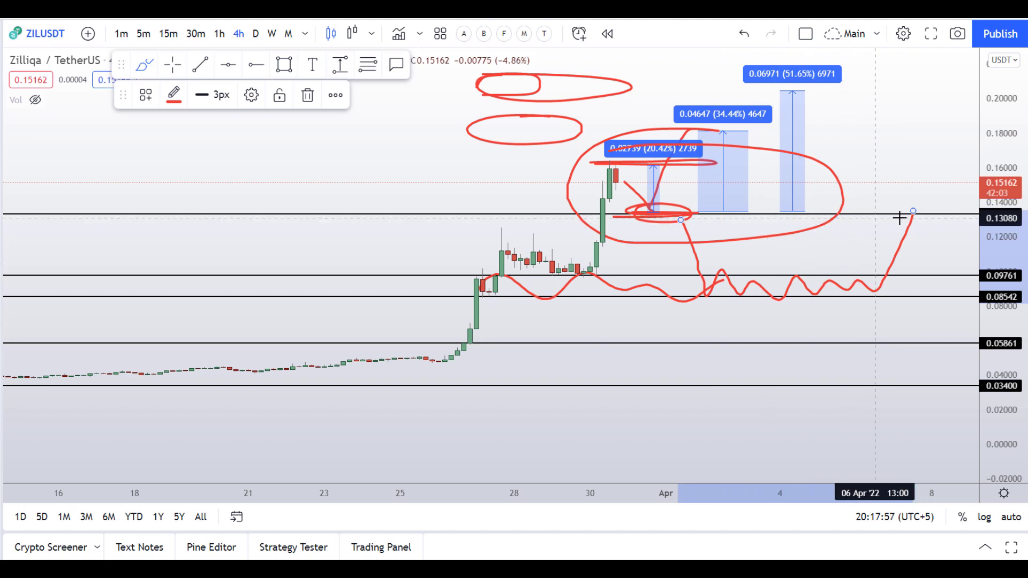
{"action": "left_click_drag", "start_coordinate": [799, 215], "coordinate": [938, 215]}
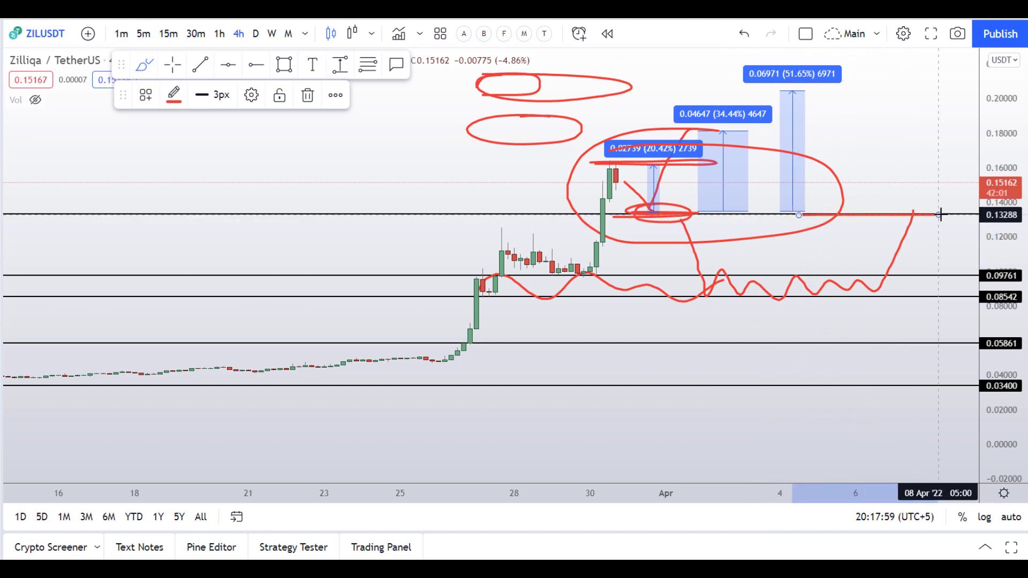
{"action": "left_click", "coordinate": [340, 64]}
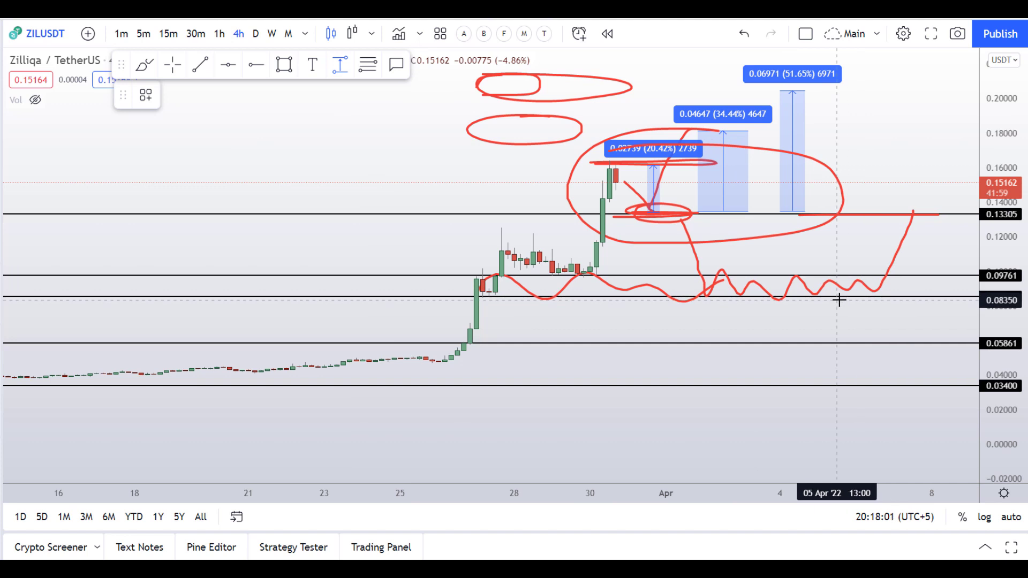
{"action": "left_click", "coordinate": [843, 299]}
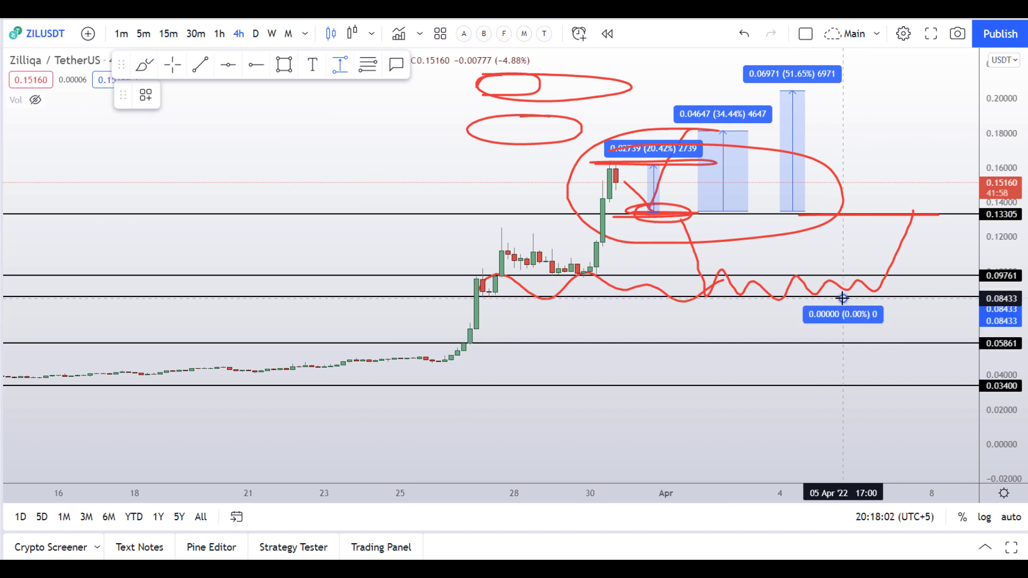
Finish the price range near 0.133 at 56.09% and circle the wavy path in red.
{"action": "left_click", "coordinate": [875, 217]}
{"action": "left_click_drag", "start_coordinate": [691, 278], "coordinate": [764, 270]}
{"action": "mouse_move", "coordinate": [687, 291]}
{"action": "left_mouse_down"}
{"action": "mouse_move", "coordinate": [776, 306]}
{"action": "mouse_move", "coordinate": [826, 300]}
{"action": "mouse_move", "coordinate": [824, 264]}
{"action": "mouse_move", "coordinate": [710, 280]}
{"action": "left_mouse_up"}
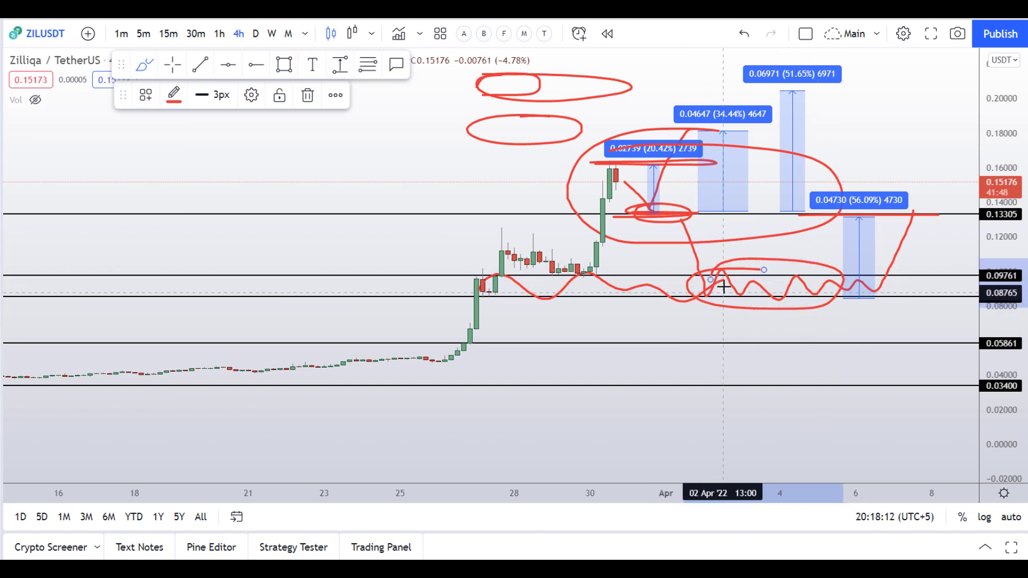
Draw red arrows rising to the wavy path and a red loop around the upper target boxes.
{"action": "mouse_move", "coordinate": [625, 294]}
{"action": "left_mouse_down"}
{"action": "mouse_move", "coordinate": [650, 214]}
{"action": "mouse_move", "coordinate": [666, 240]}
{"action": "left_mouse_up"}
{"action": "mouse_move", "coordinate": [729, 386]}
{"action": "left_mouse_down"}
{"action": "mouse_move", "coordinate": [745, 320]}
{"action": "mouse_move", "coordinate": [779, 327]}
{"action": "left_mouse_up"}
{"action": "mouse_move", "coordinate": [694, 87]}
{"action": "left_mouse_down"}
{"action": "mouse_move", "coordinate": [658, 177]}
{"action": "mouse_move", "coordinate": [881, 69]}
{"action": "mouse_move", "coordinate": [724, 133]}
{"action": "mouse_move", "coordinate": [870, 160]}
{"action": "mouse_move", "coordinate": [849, 243]}
{"action": "mouse_move", "coordinate": [927, 166]}
{"action": "mouse_move", "coordinate": [837, 181]}
{"action": "left_mouse_up"}
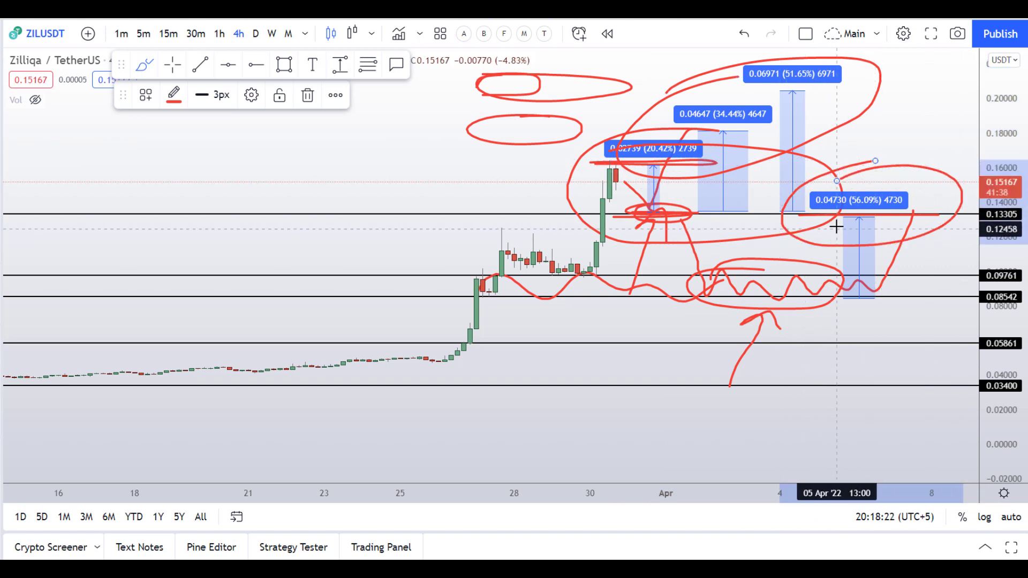